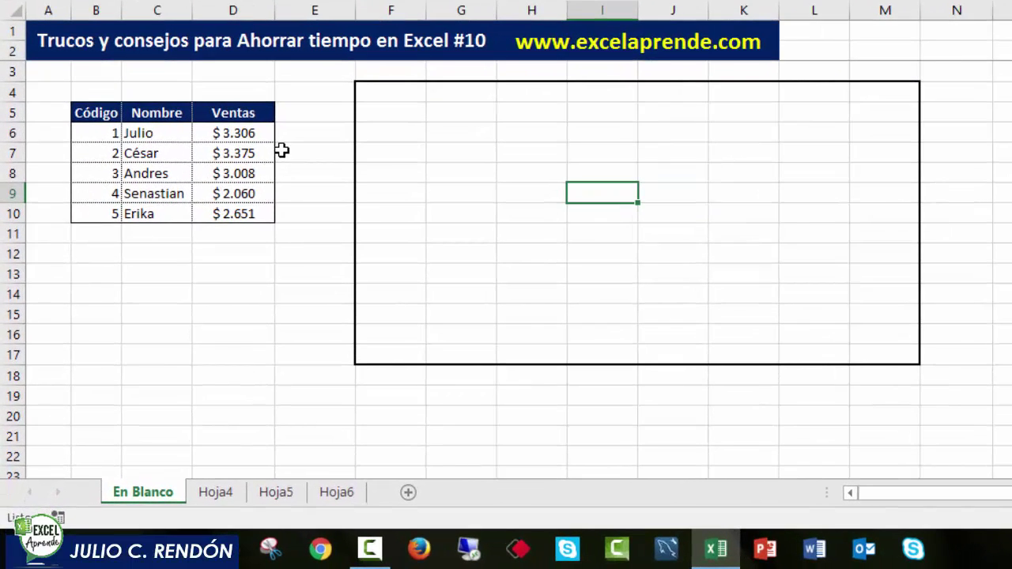
Insert a blank row above row 7 and repeat the insertion until rows 7 to 11 are five blank rows.
{"action": "left_click", "coordinate": [7, 154]}
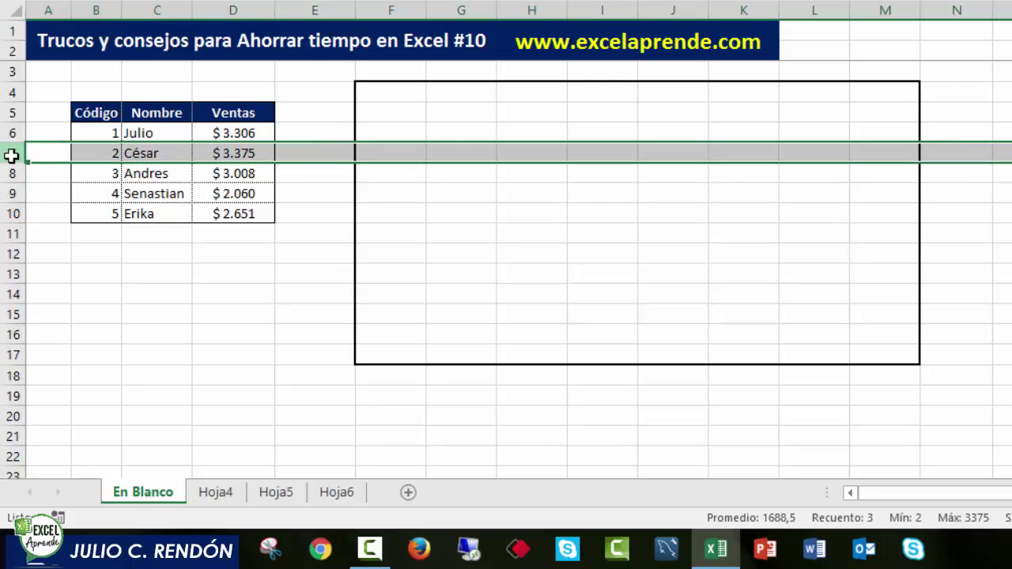
{"action": "right_click", "coordinate": [11, 156]}
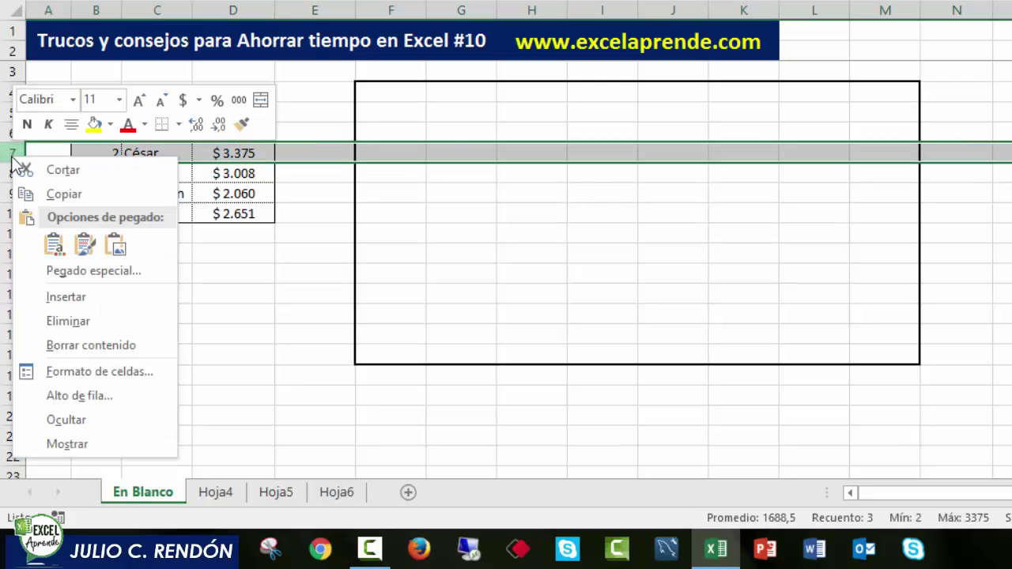
{"action": "left_click", "coordinate": [66, 297]}
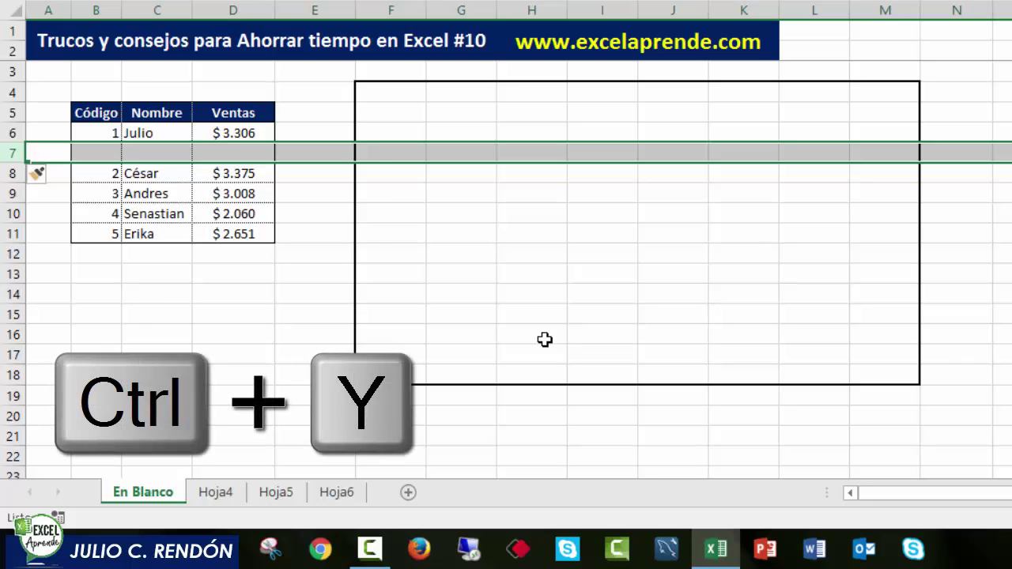
{"action": "key", "text": "ctrl+y"}
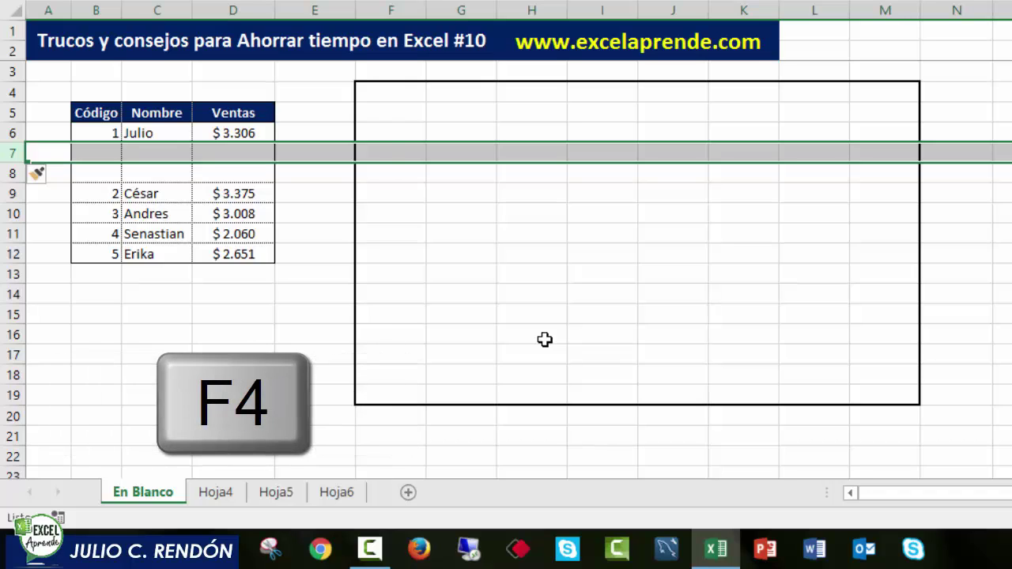
{"action": "key", "text": "F4"}
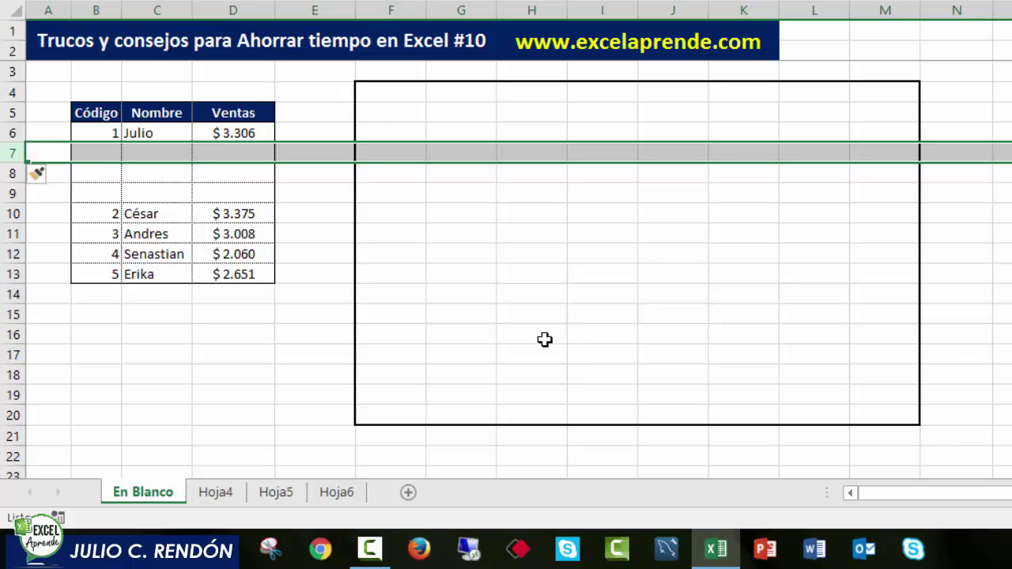
{"action": "key", "text": "F4"}
{"action": "key", "text": "F4"}
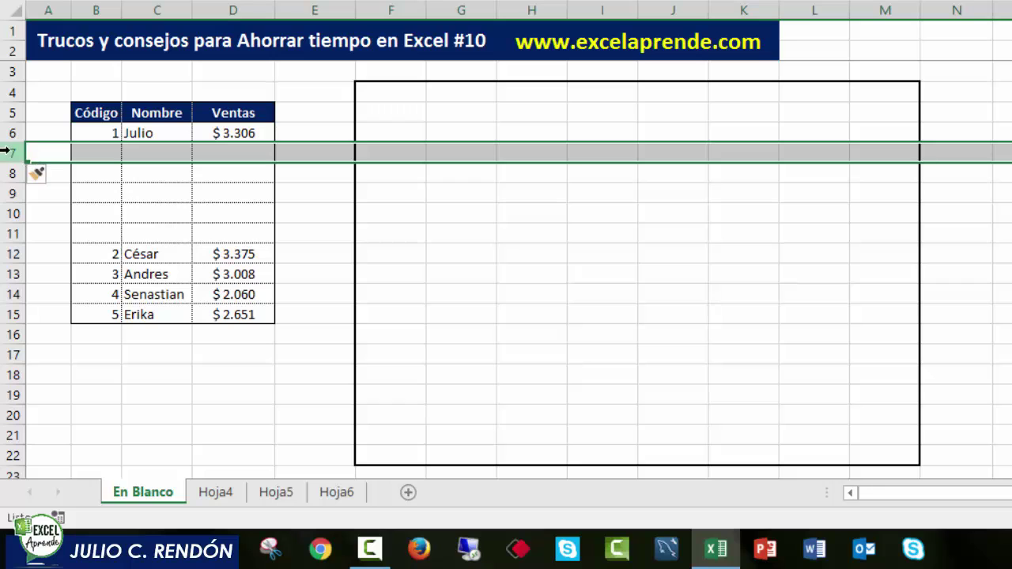
Delete the five blank rows 7 to 11 from the sales table.
{"action": "left_click_drag", "start_coordinate": [10, 152], "coordinate": [15, 233]}
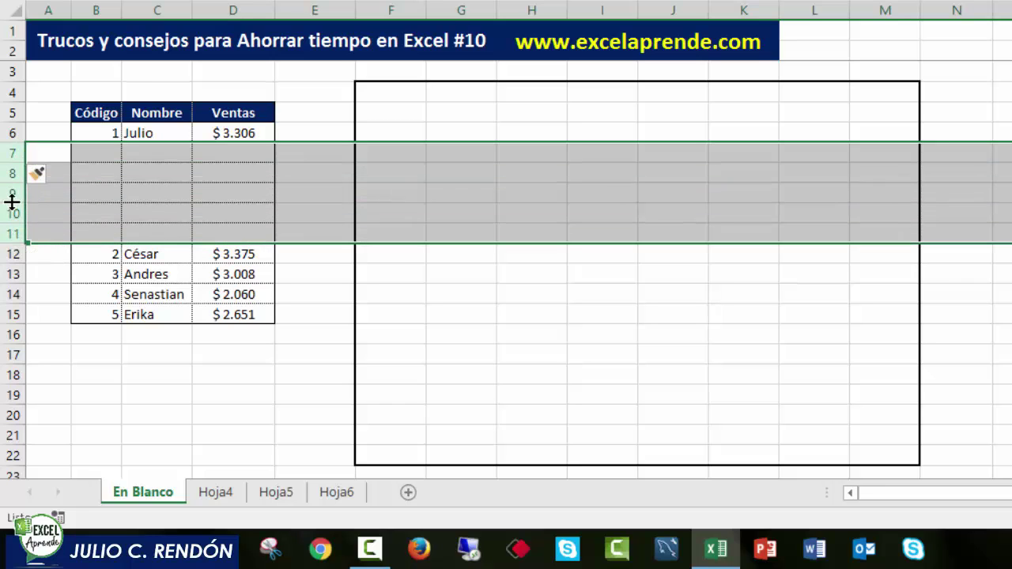
{"action": "right_click", "coordinate": [16, 202]}
{"action": "left_click", "coordinate": [73, 358]}
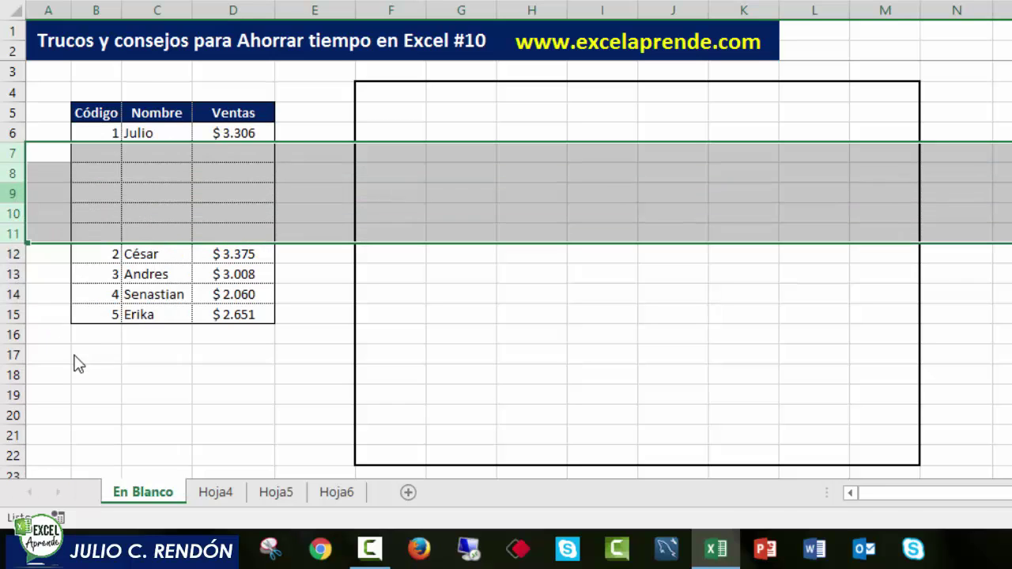
{"action": "left_click", "coordinate": [116, 117]}
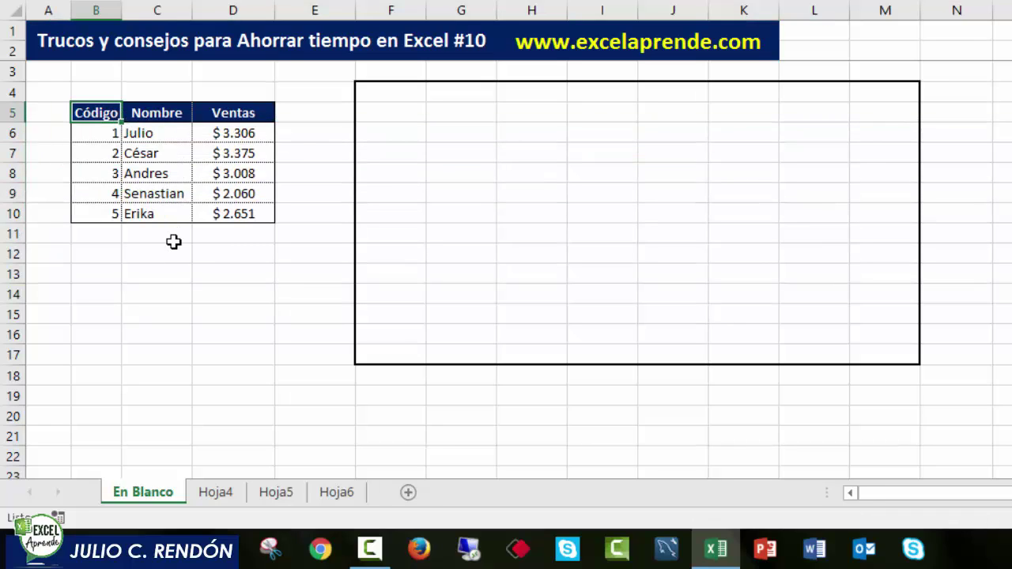
{"action": "left_click", "coordinate": [162, 355]}
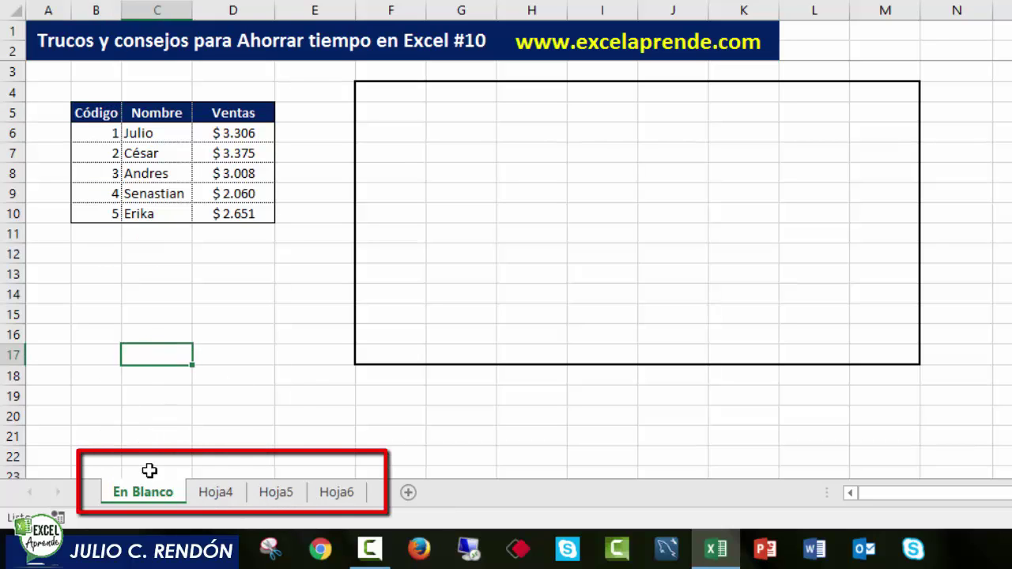
Move the focus to the sheet tabs, switch to the Hoja5 sheet and return to the En Blanco sheet.
{"action": "key", "text": "F6"}
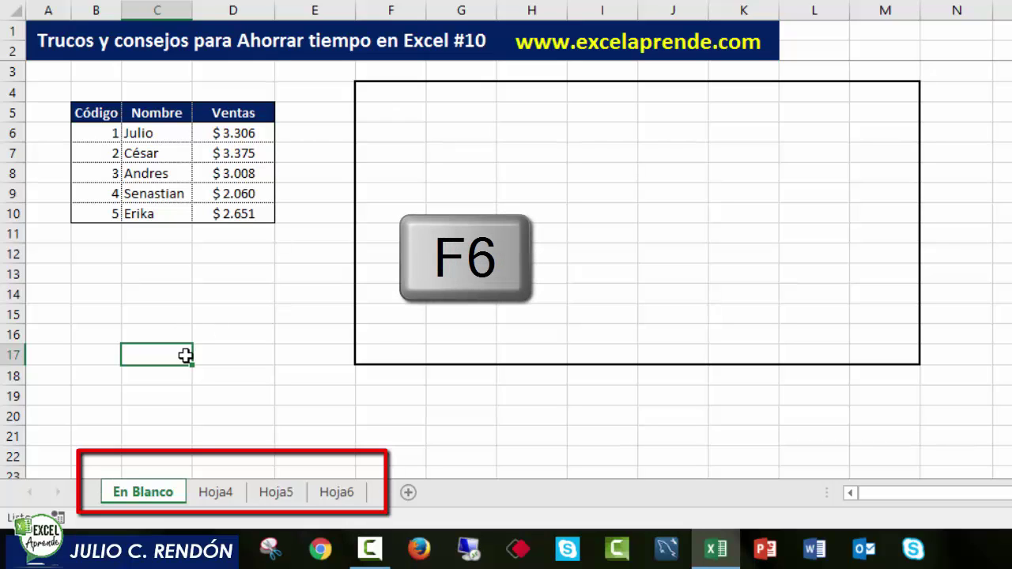
{"action": "left_click", "coordinate": [158, 494]}
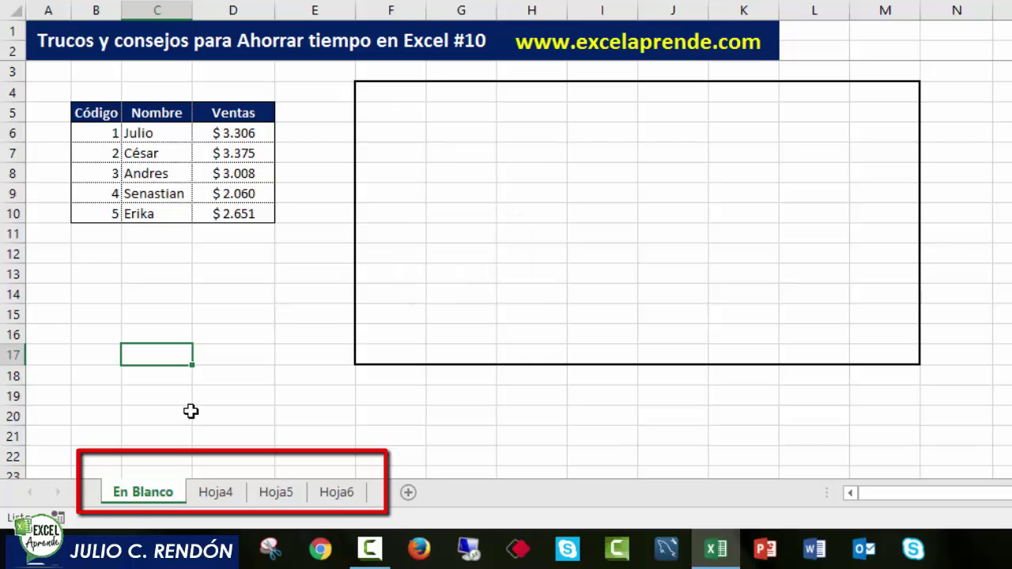
{"action": "key", "text": "F6"}
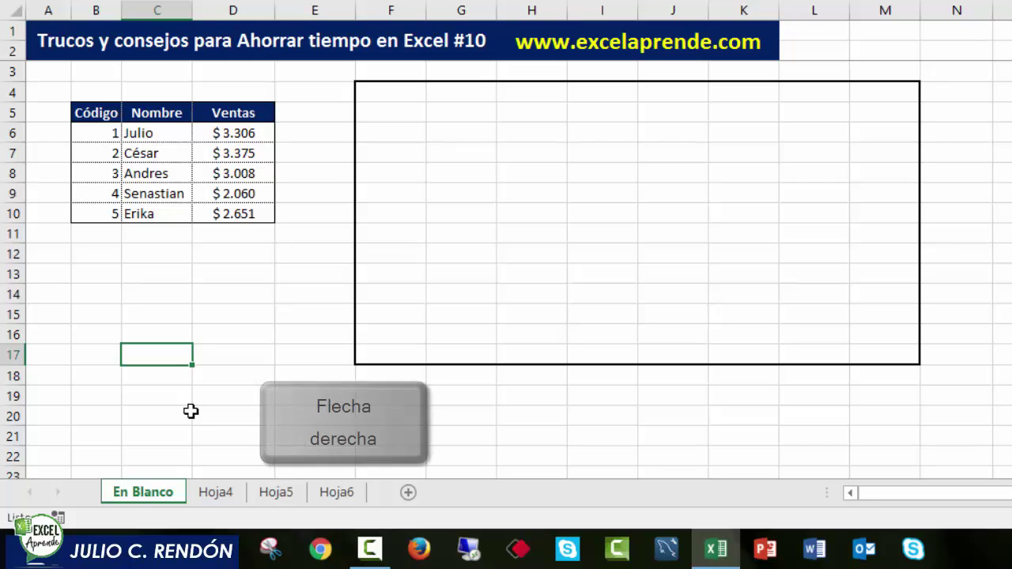
{"action": "key", "text": "Right"}
{"action": "key", "text": "Right"}
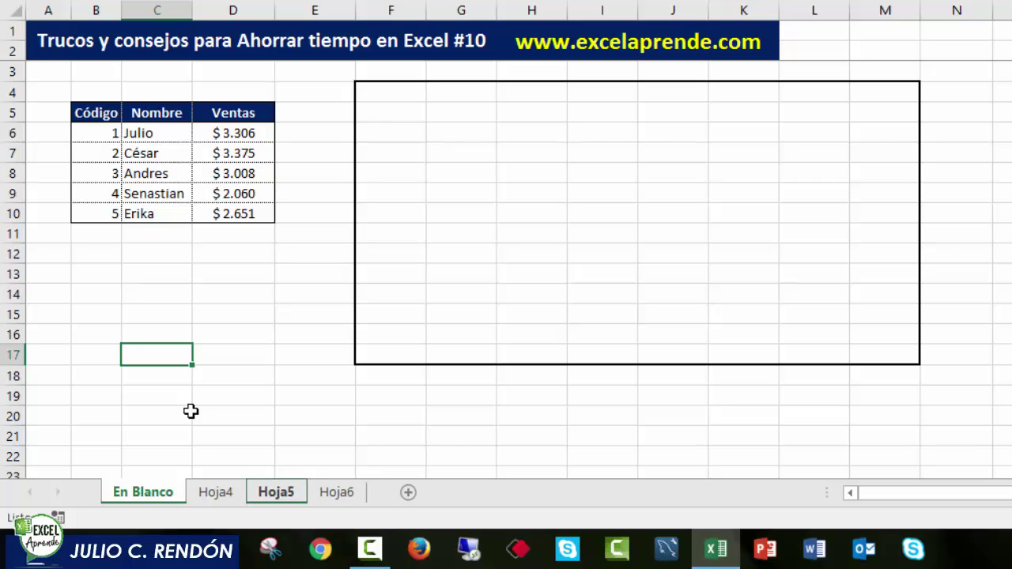
{"action": "key", "text": "Return"}
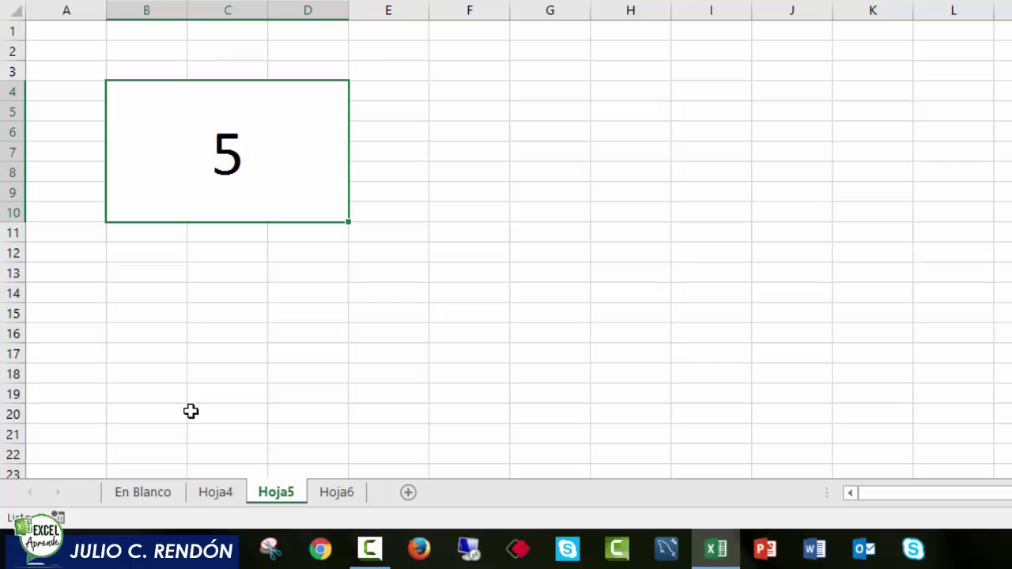
{"action": "key", "text": "Home"}
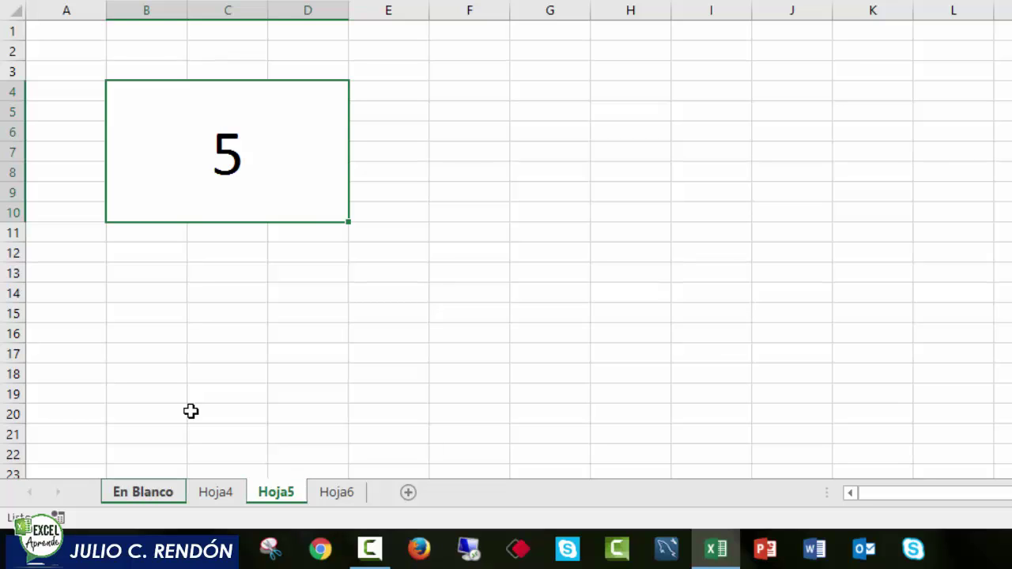
{"action": "key", "text": "Return"}
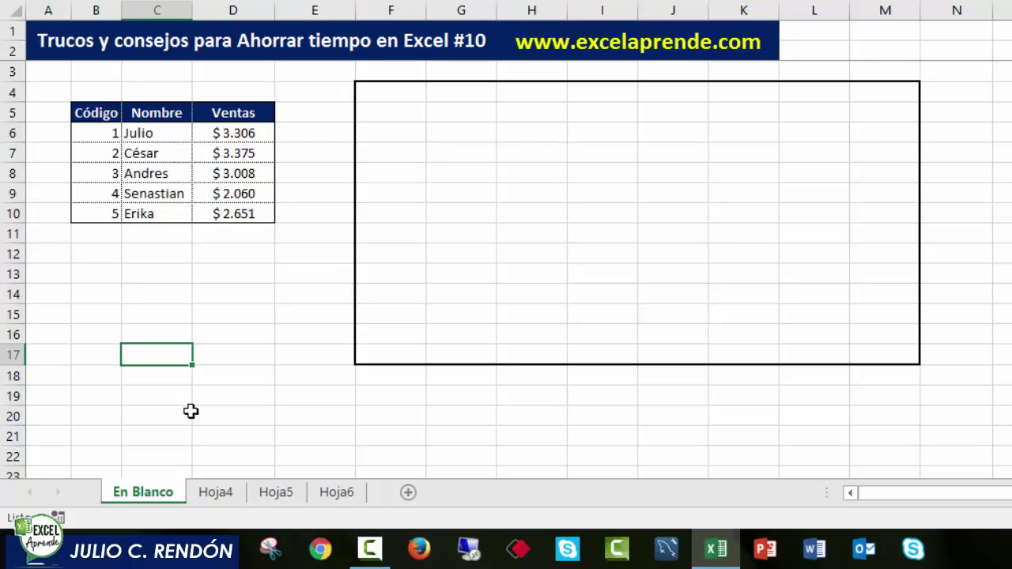
Insert a column chart from the Nombre and Ventas data in C5:D10 using Quick Analysis.
{"action": "left_click_drag", "start_coordinate": [162, 111], "coordinate": [260, 213]}
{"action": "left_click", "coordinate": [290, 238]}
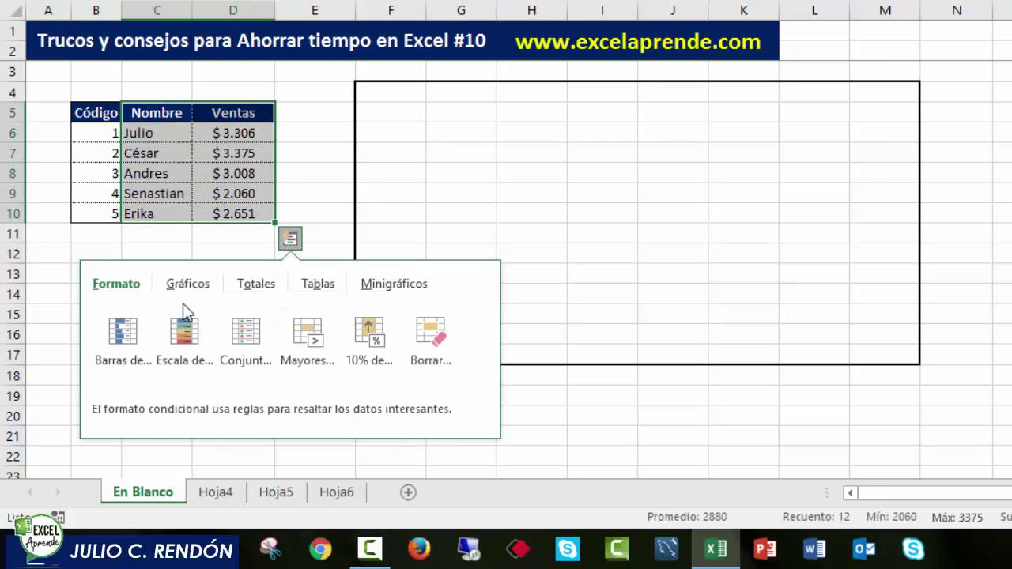
{"action": "left_click", "coordinate": [187, 286]}
{"action": "left_click", "coordinate": [123, 344]}
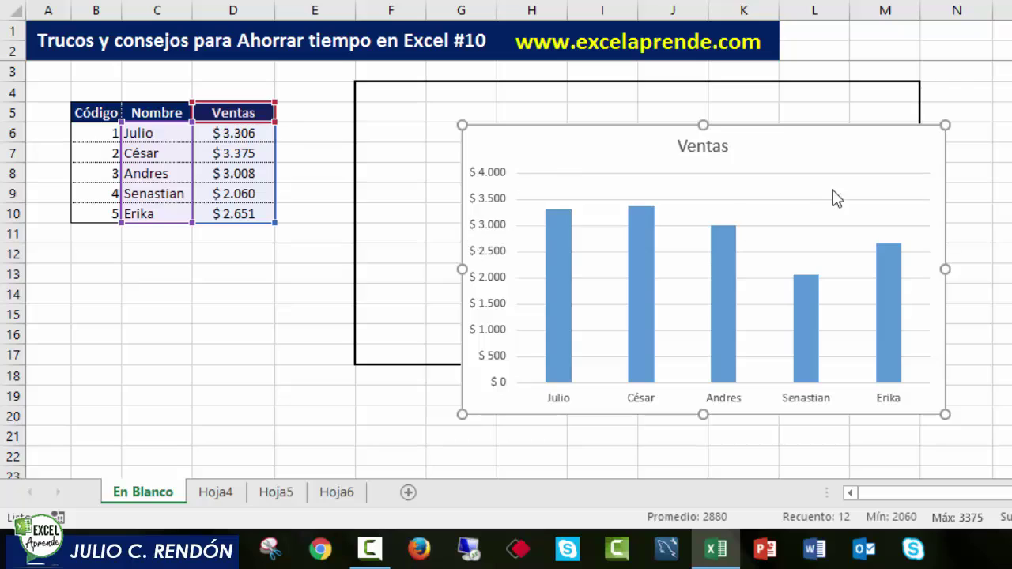
Try to fit the Ventas chart to the outlined frame F4:M17 by moving and resizing it freehand, and delete the chart.
{"action": "left_click_drag", "start_coordinate": [880, 135], "coordinate": [978, 168]}
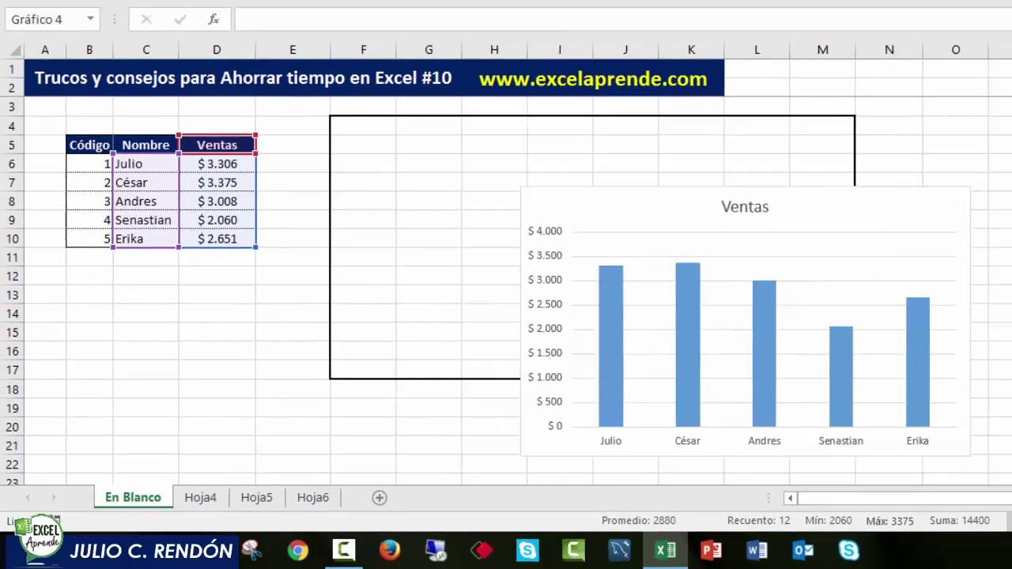
{"action": "left_click_drag", "start_coordinate": [868, 198], "coordinate": [1011, 229]}
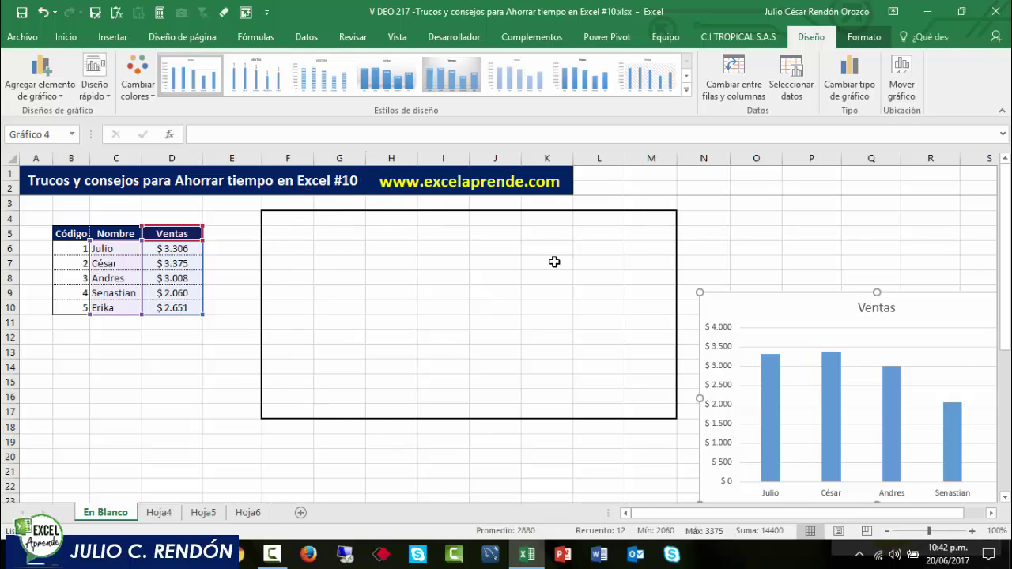
{"action": "left_click_drag", "start_coordinate": [795, 305], "coordinate": [602, 285]}
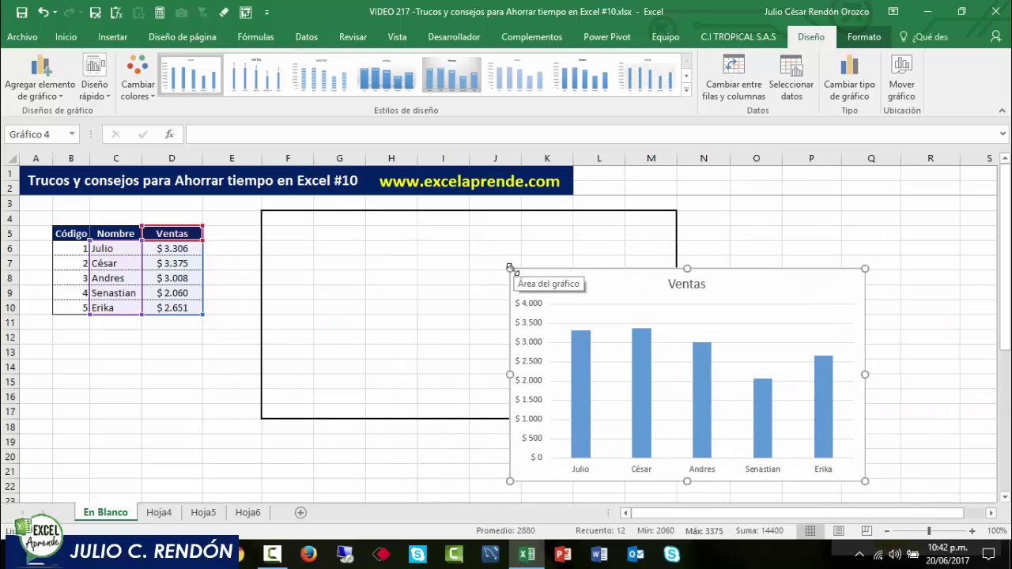
{"action": "left_click_drag", "start_coordinate": [510, 268], "coordinate": [262, 210]}
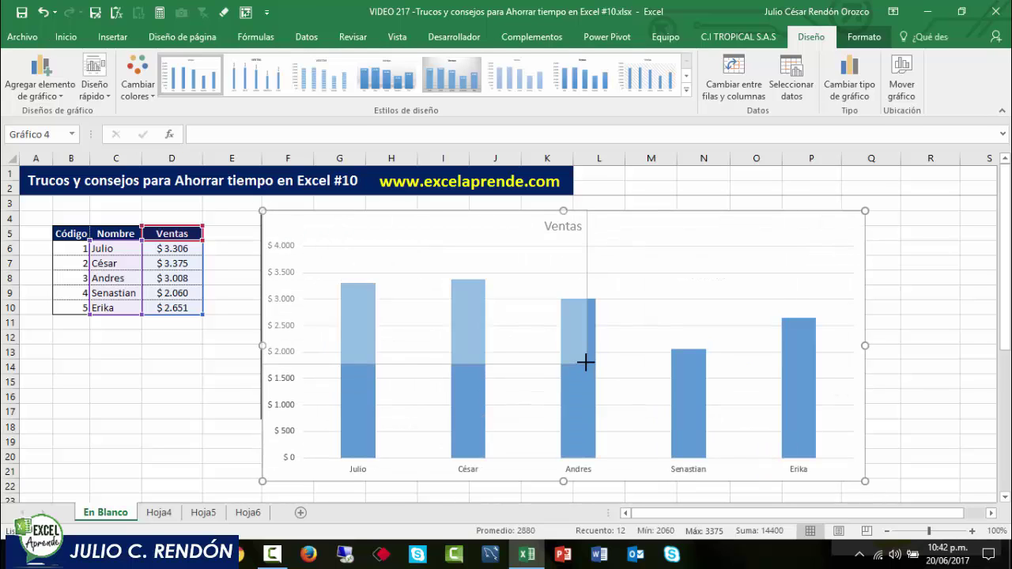
{"action": "mouse_move", "coordinate": [585, 362]}
{"action": "left_mouse_down"}
{"action": "mouse_move", "coordinate": [677, 418]}
{"action": "mouse_move", "coordinate": [601, 343]}
{"action": "mouse_move", "coordinate": [582, 369]}
{"action": "left_mouse_up"}
{"action": "left_click_drag", "start_coordinate": [346, 214], "coordinate": [422, 277]}
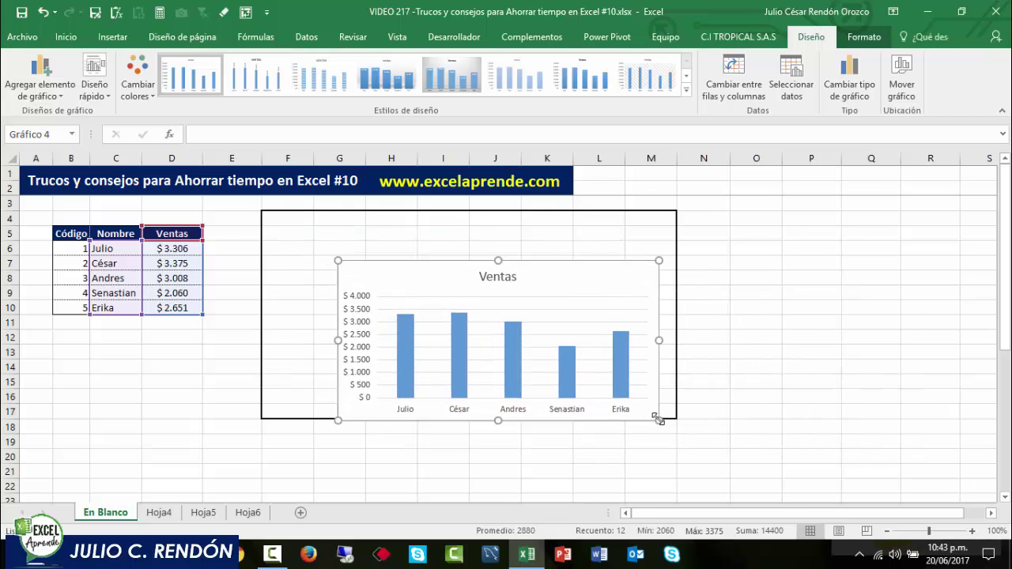
{"action": "left_click_drag", "start_coordinate": [658, 420], "coordinate": [711, 471]}
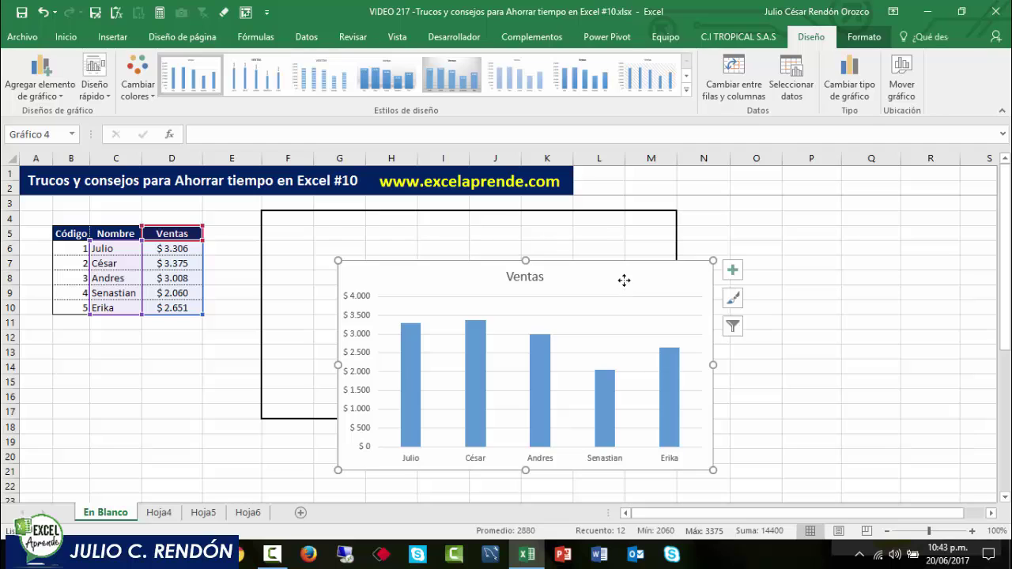
{"action": "key", "text": "Delete"}
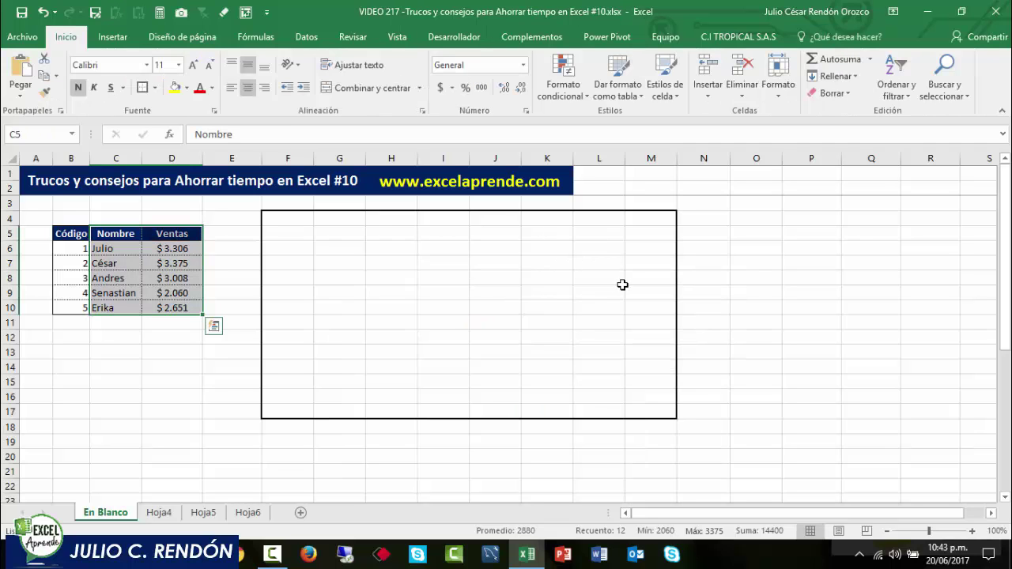
Insert a new column chart for the selected range C5:D10 using Quick Analysis.
{"action": "left_click", "coordinate": [213, 326]}
{"action": "left_click", "coordinate": [138, 359]}
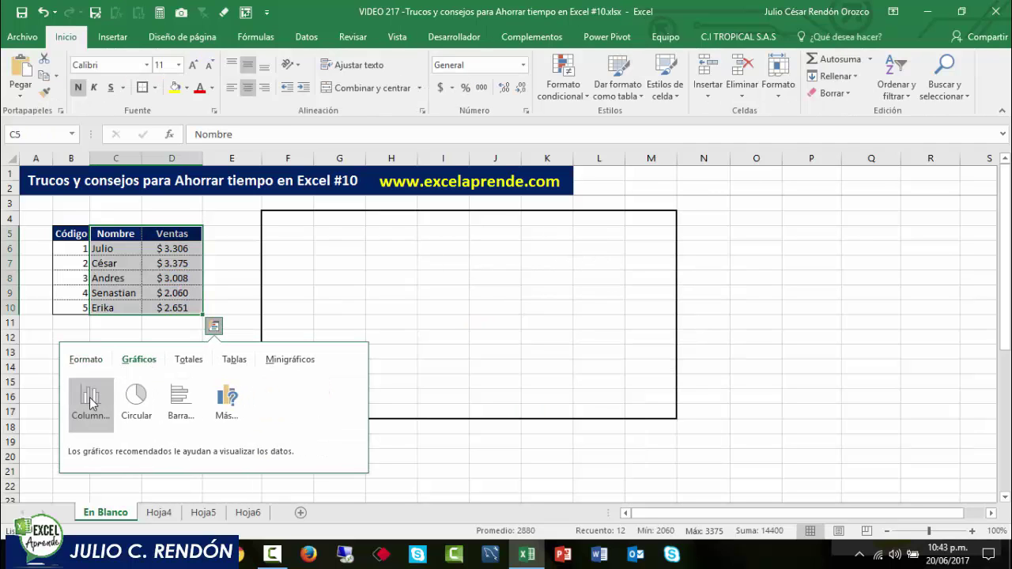
{"action": "left_click", "coordinate": [89, 395]}
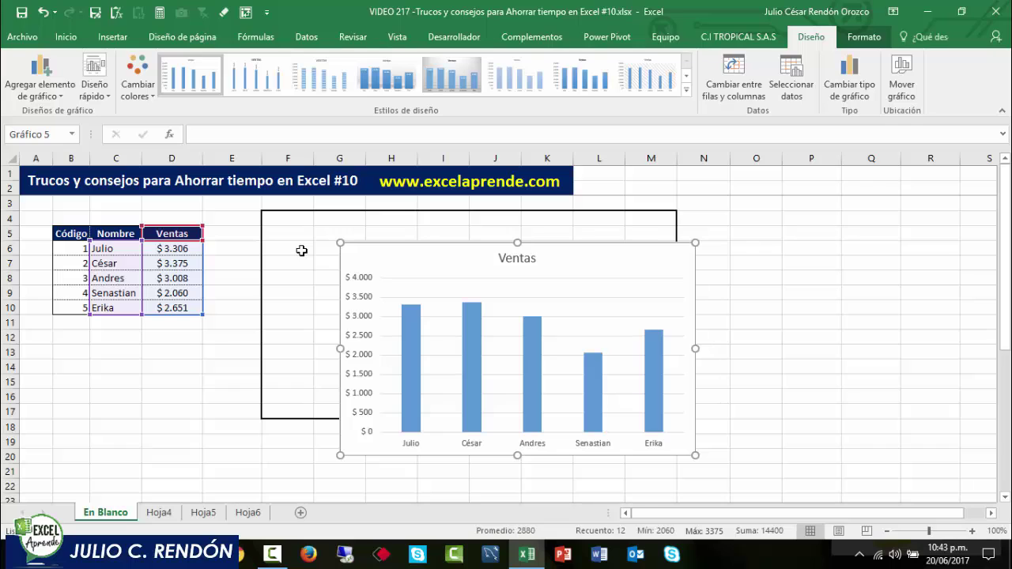
Resize the Ventas chart with its edges snapped to the cell grid so it fills the frame F4:M17, and deselect it.
{"action": "key", "text": "alt"}
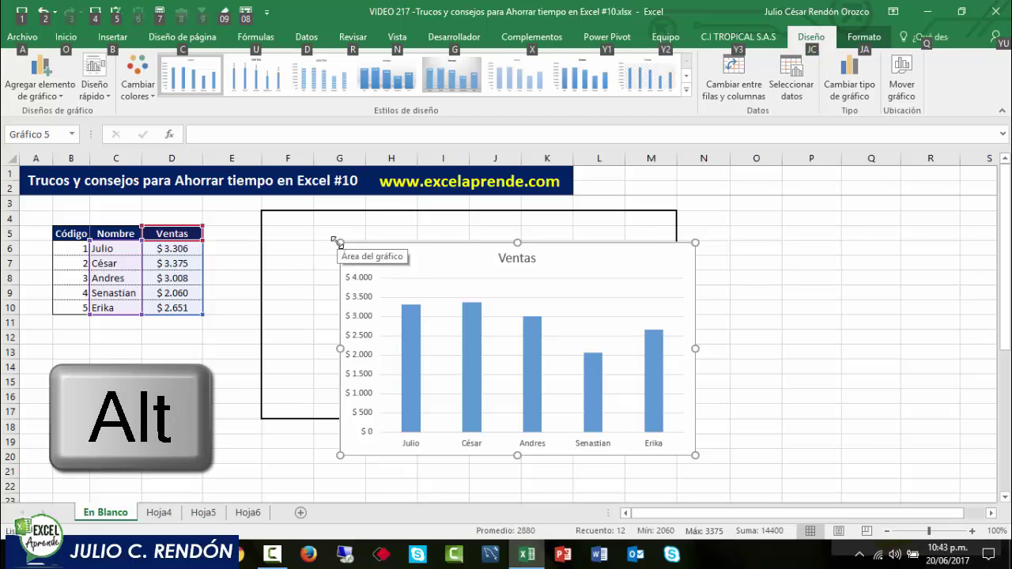
{"action": "left_click_drag", "start_coordinate": [333, 239], "coordinate": [277, 220]}
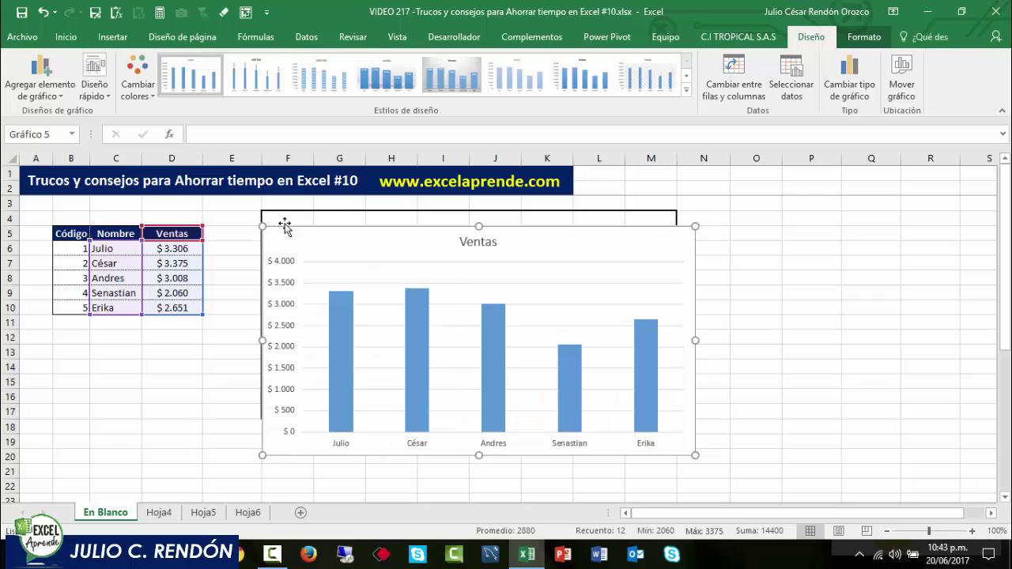
{"action": "left_click_drag", "start_coordinate": [477, 225], "coordinate": [478, 212]}
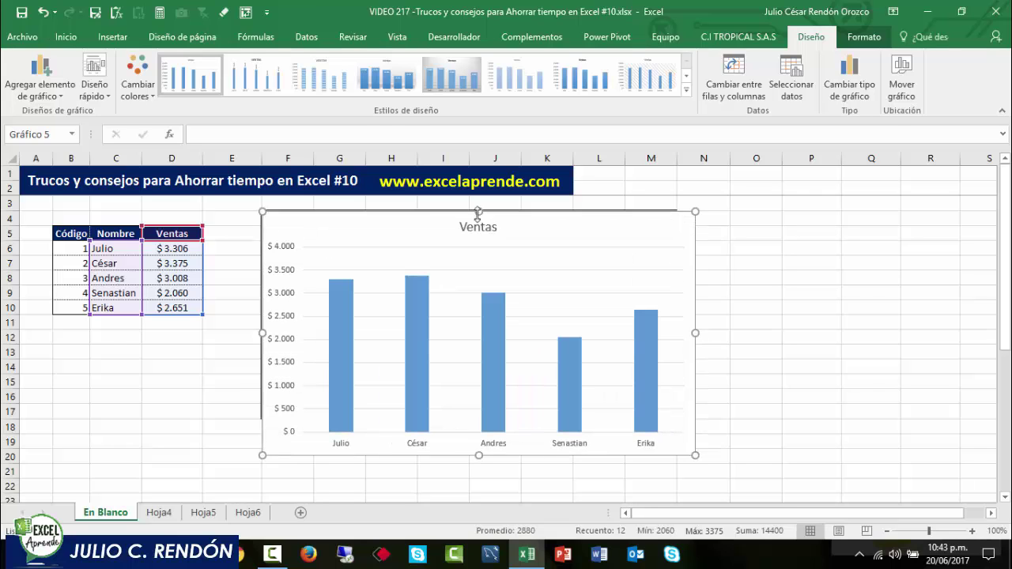
{"action": "left_click_drag", "start_coordinate": [695, 455], "coordinate": [676, 418]}
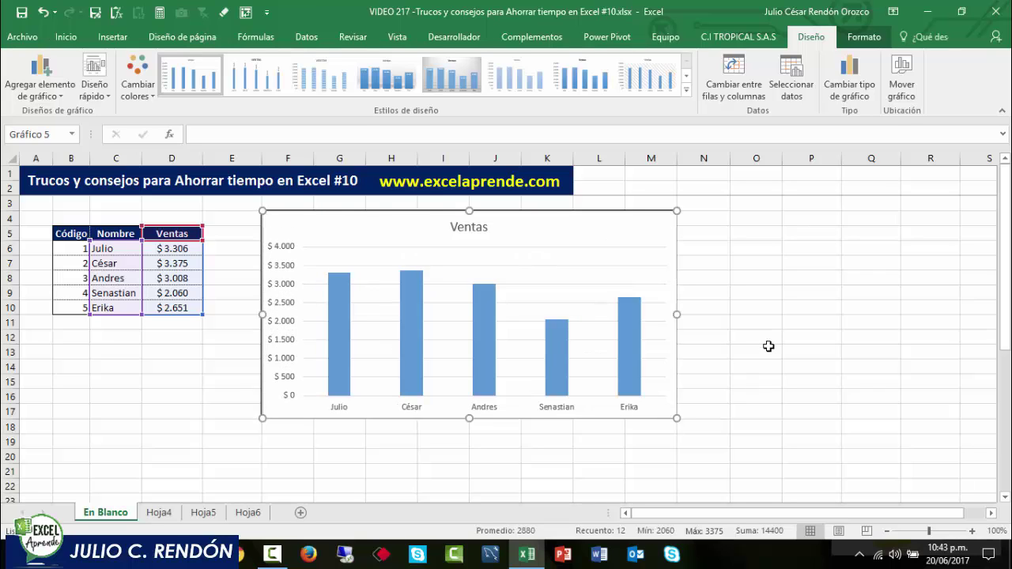
{"action": "left_click", "coordinate": [767, 346]}
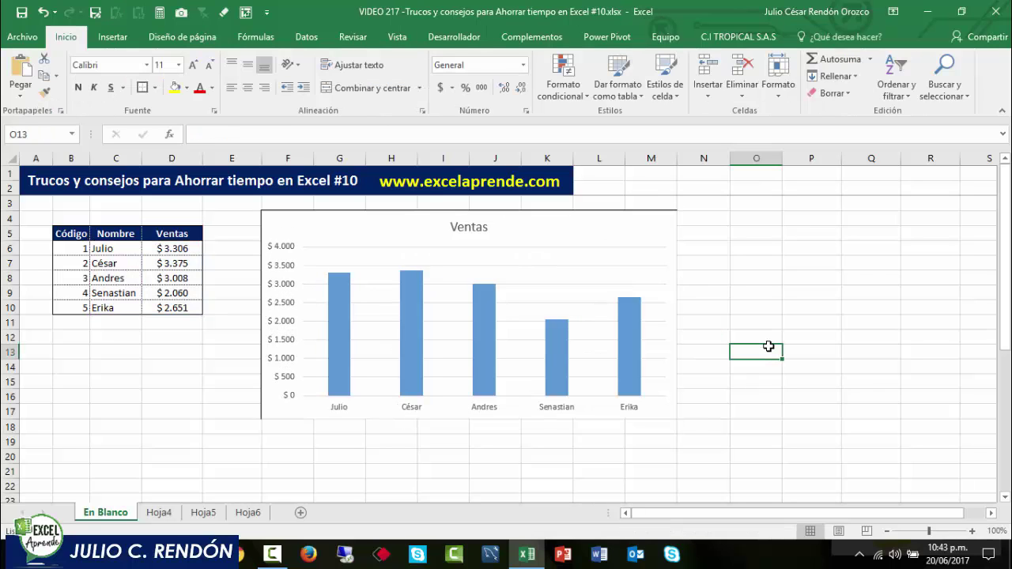